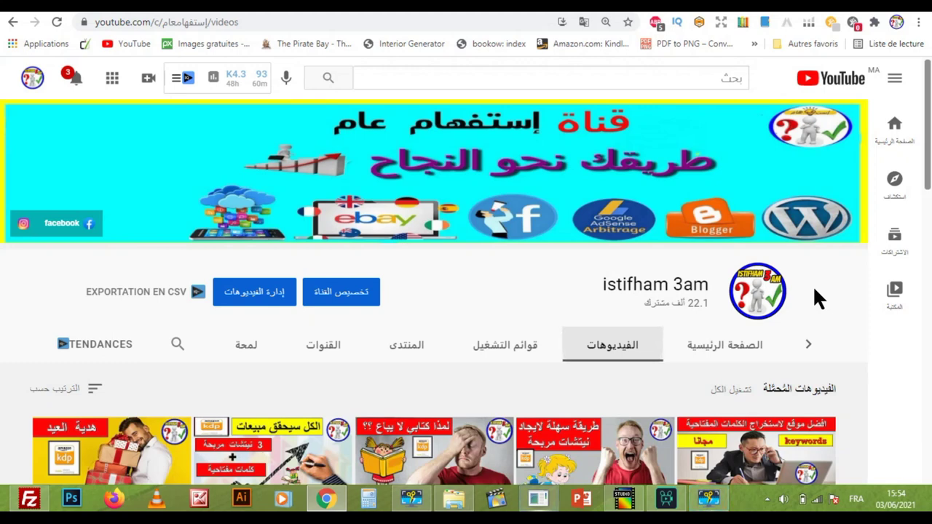
- Scroll down through the YouTube channel's Videos tab
{"action": "scroll", "coordinate": [814, 289], "scroll_direction": "down", "scroll_amount": 1}
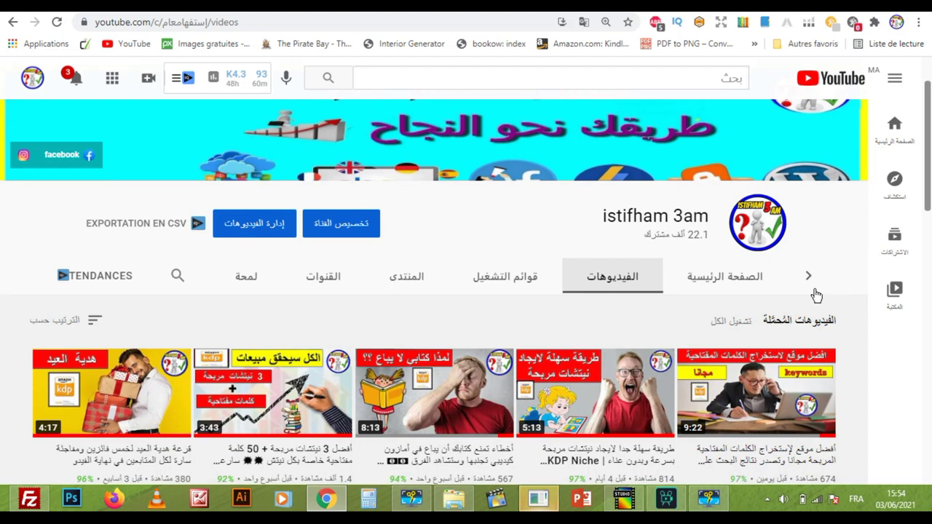
{"action": "scroll", "coordinate": [816, 294], "scroll_direction": "down", "scroll_amount": 2}
{"action": "scroll", "coordinate": [815, 294], "scroll_direction": "down", "scroll_amount": 1}
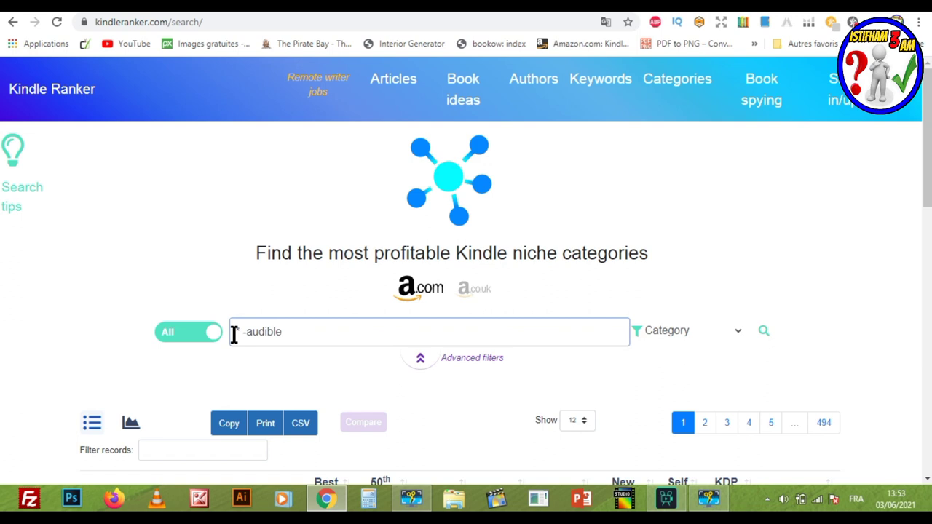
- Replace the Kindle Ranker category search with 'coloring books', run it, and review the results table
{"action": "type", "text": "*"}
{"action": "left_click", "coordinate": [308, 335]}
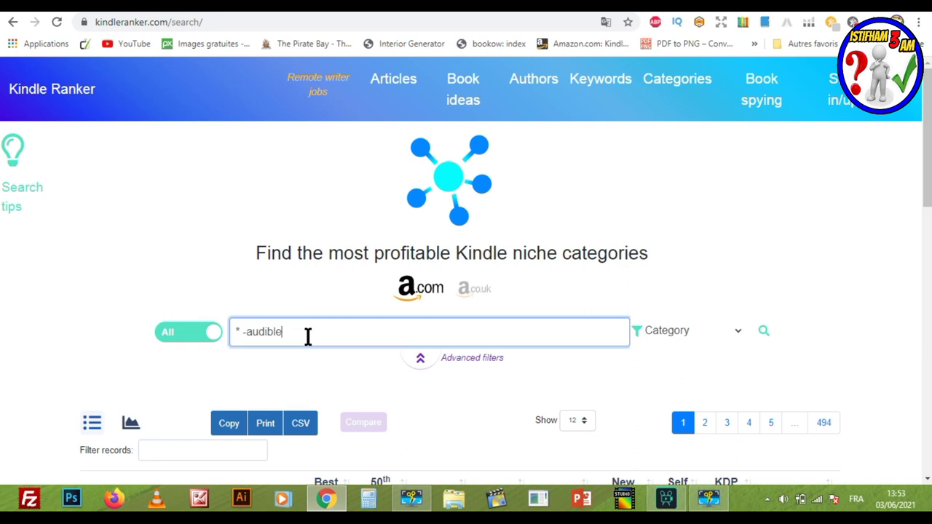
{"action": "key", "text": "BackSpace"}
{"action": "key", "text": "BackSpace"}
{"action": "key", "text": "BackSpace"}
{"action": "key", "text": "BackSpace"}
{"action": "key", "text": "BackSpace"}
{"action": "key", "text": "BackSpace"}
{"action": "key", "text": "BackSpace"}
{"action": "key", "text": "BackSpace"}
{"action": "key", "text": "BackSpace"}
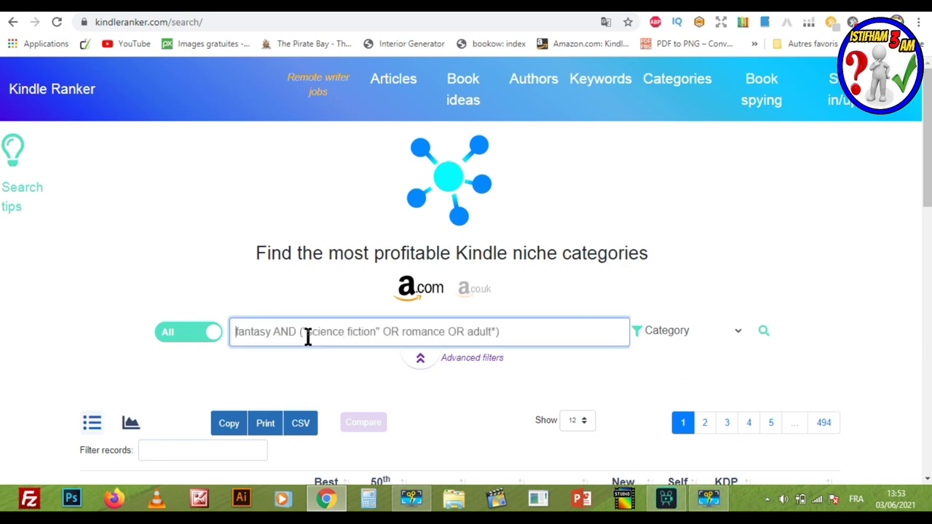
{"action": "type", "text": "coloring books"}
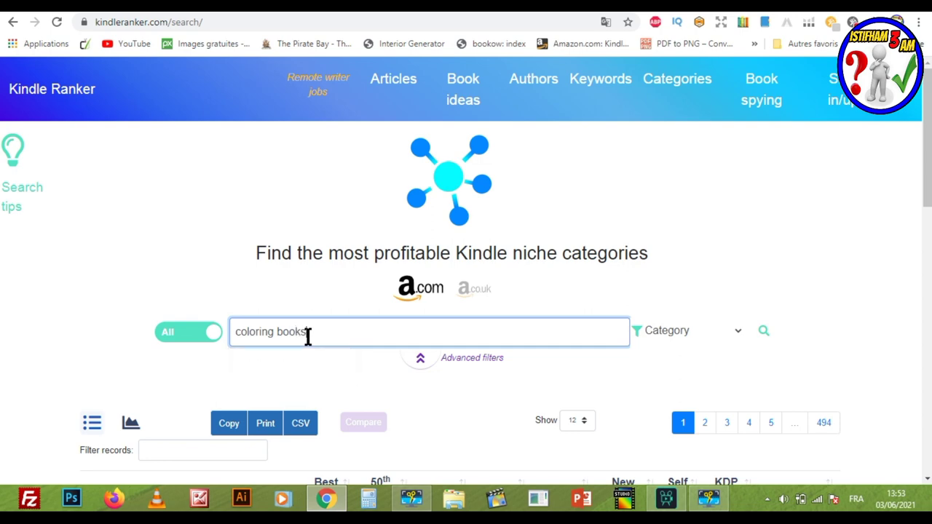
{"action": "left_click", "coordinate": [763, 332]}
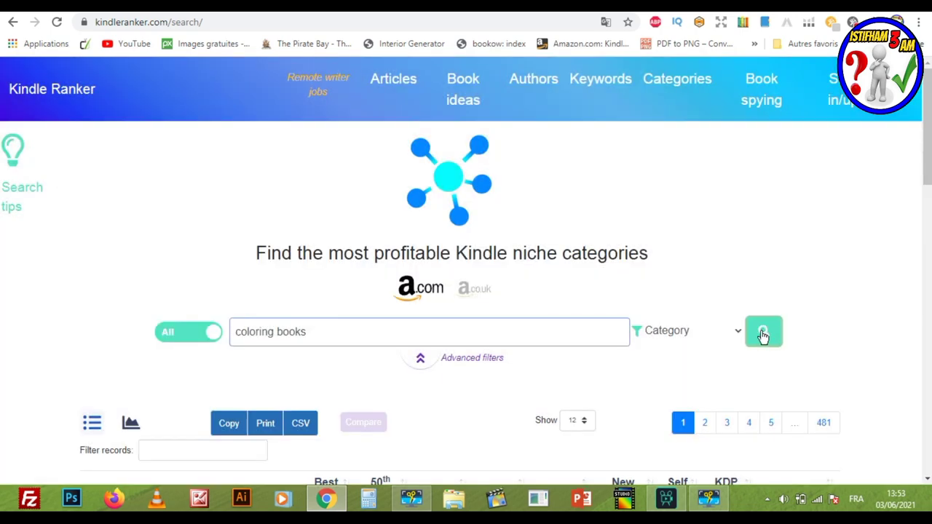
{"action": "scroll", "coordinate": [656, 269], "scroll_direction": "down", "scroll_amount": 3}
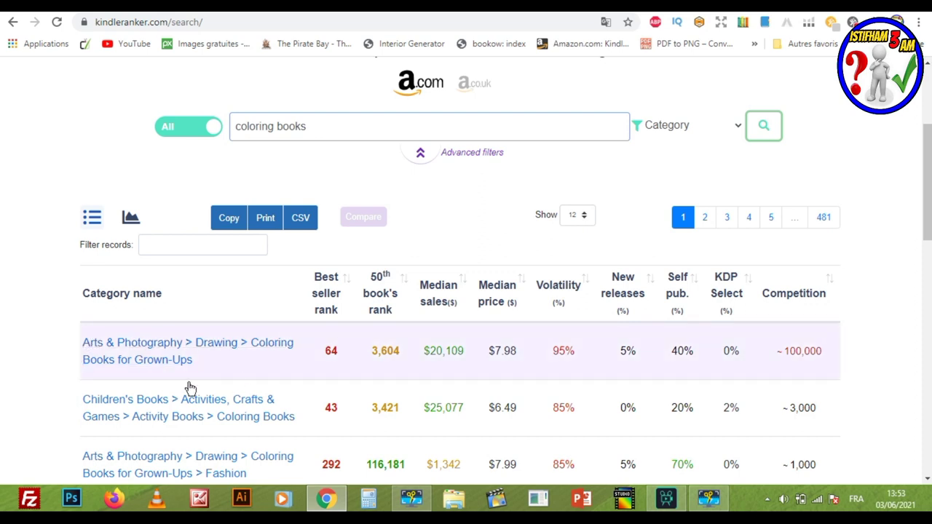
{"action": "scroll", "coordinate": [120, 356], "scroll_direction": "down", "scroll_amount": 1}
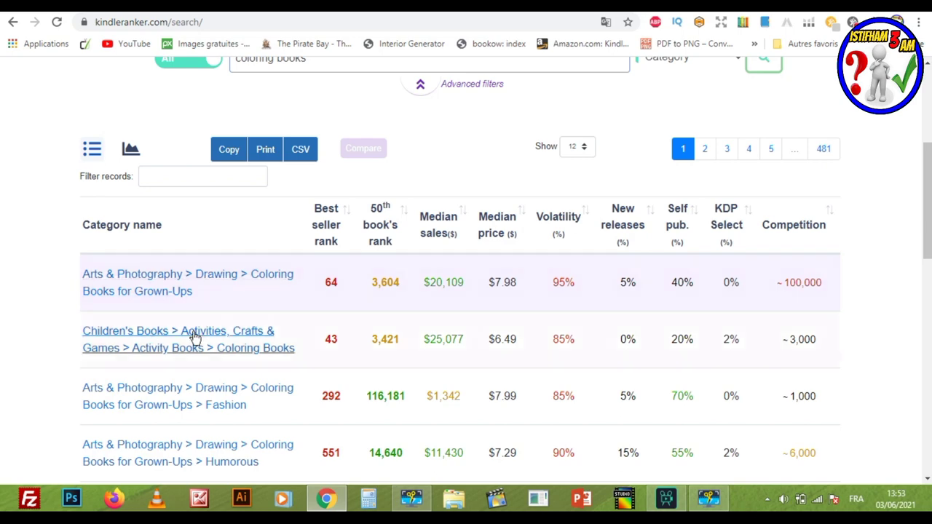
{"action": "scroll", "coordinate": [33, 306], "scroll_direction": "up", "scroll_amount": 3}
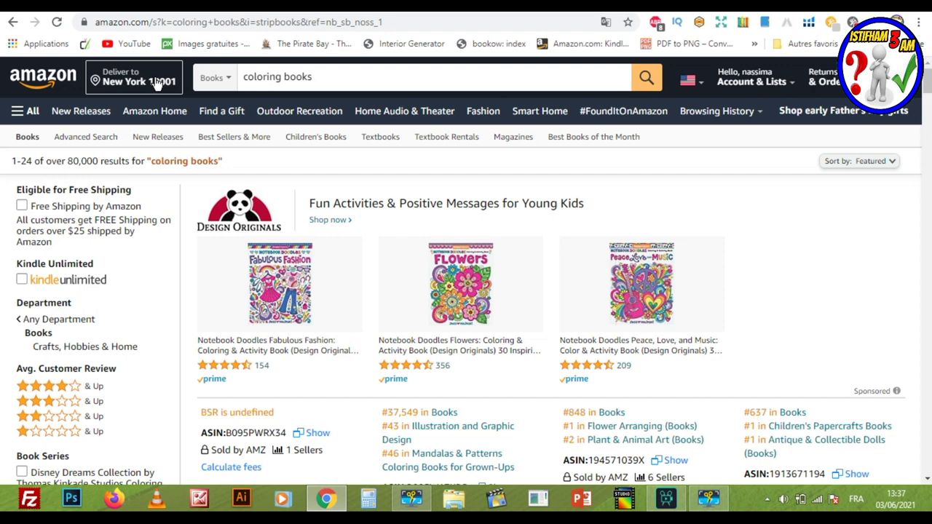
- Scroll the Amazon coloring books results and open the Mermaid Coloring Book for Kids Ages 4-8 page
{"action": "left_click", "coordinate": [318, 78]}
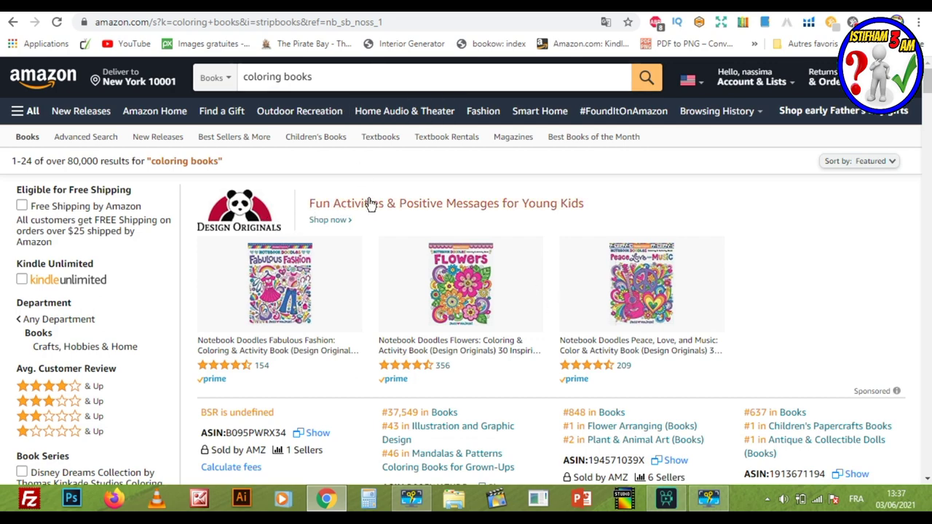
{"action": "scroll", "coordinate": [367, 209], "scroll_direction": "down", "scroll_amount": 2}
{"action": "scroll", "coordinate": [366, 209], "scroll_direction": "down", "scroll_amount": 2}
{"action": "scroll", "coordinate": [430, 208], "scroll_direction": "down", "scroll_amount": 2}
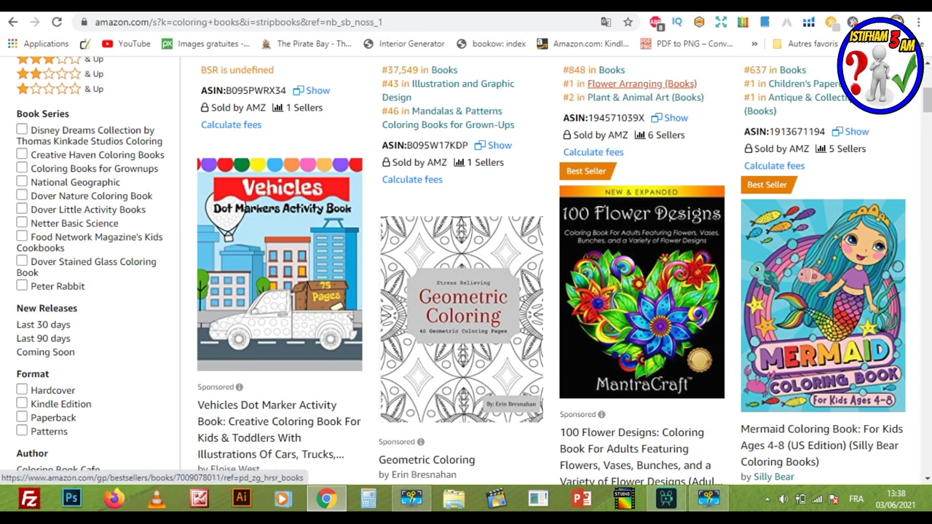
{"action": "right_click", "coordinate": [806, 265]}
{"action": "left_click", "coordinate": [806, 268]}
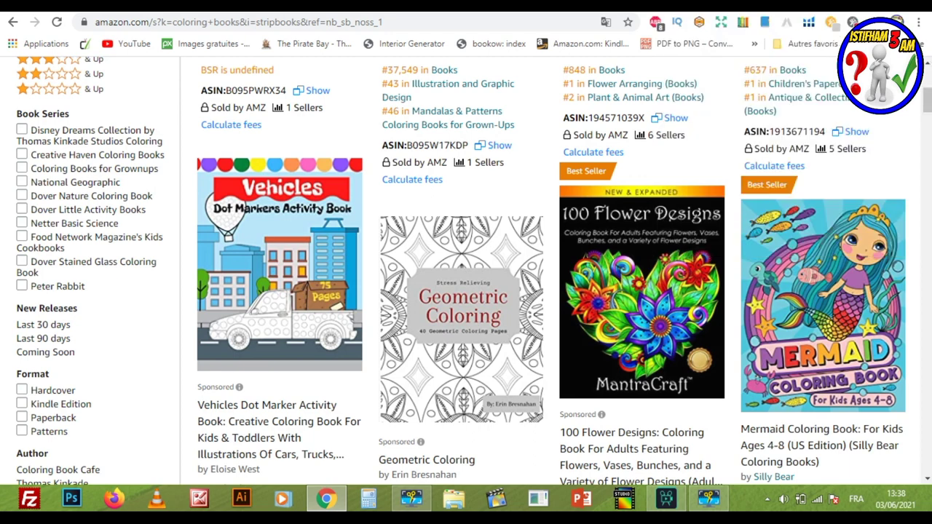
- Select the 'in Antique & Collectible Dolls' best-seller category text at the top of the Mermaid page
{"action": "scroll", "coordinate": [514, 317], "scroll_direction": "down", "scroll_amount": 10}
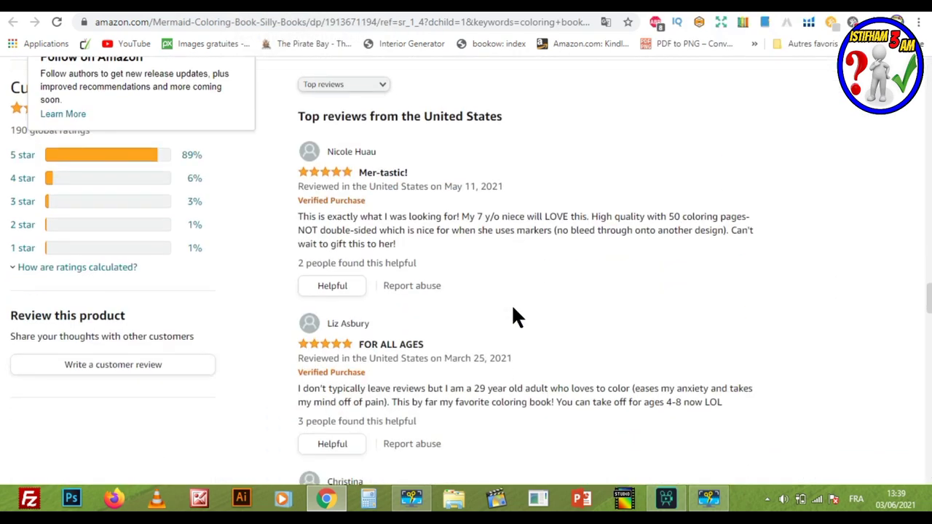
{"action": "scroll", "coordinate": [513, 314], "scroll_direction": "down", "scroll_amount": 3}
{"action": "scroll", "coordinate": [514, 313], "scroll_direction": "up", "scroll_amount": 4}
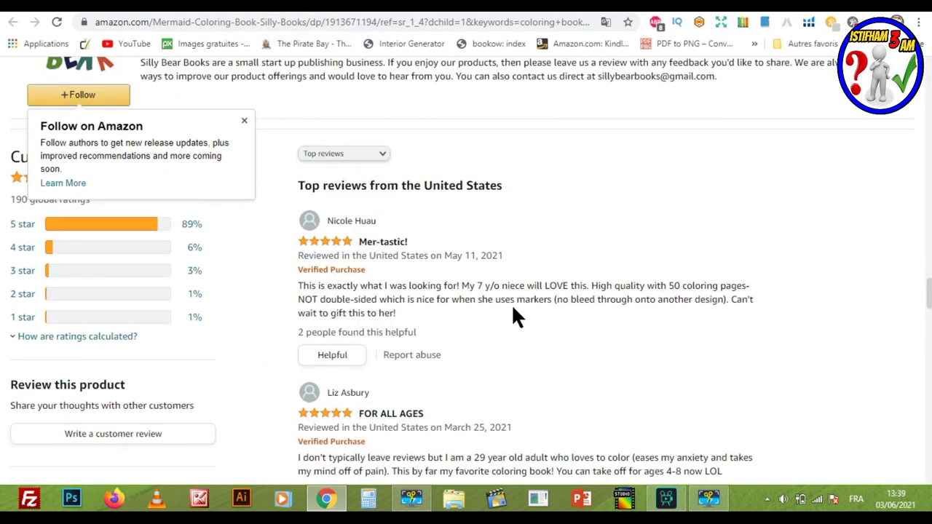
{"action": "scroll", "coordinate": [513, 313], "scroll_direction": "up", "scroll_amount": 4}
{"action": "scroll", "coordinate": [513, 317], "scroll_direction": "up", "scroll_amount": 3}
{"action": "scroll", "coordinate": [513, 317], "scroll_direction": "up", "scroll_amount": 5}
{"action": "scroll", "coordinate": [513, 317], "scroll_direction": "up", "scroll_amount": 5}
{"action": "scroll", "coordinate": [513, 317], "scroll_direction": "up", "scroll_amount": 5}
{"action": "scroll", "coordinate": [512, 306], "scroll_direction": "up", "scroll_amount": 5}
{"action": "scroll", "coordinate": [511, 307], "scroll_direction": "up", "scroll_amount": 3}
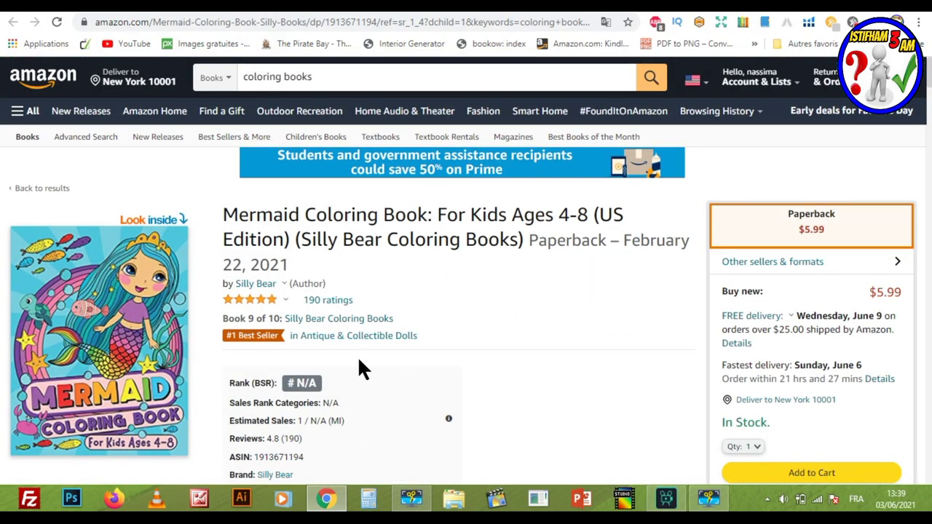
{"action": "triple_click", "coordinate": [286, 339]}
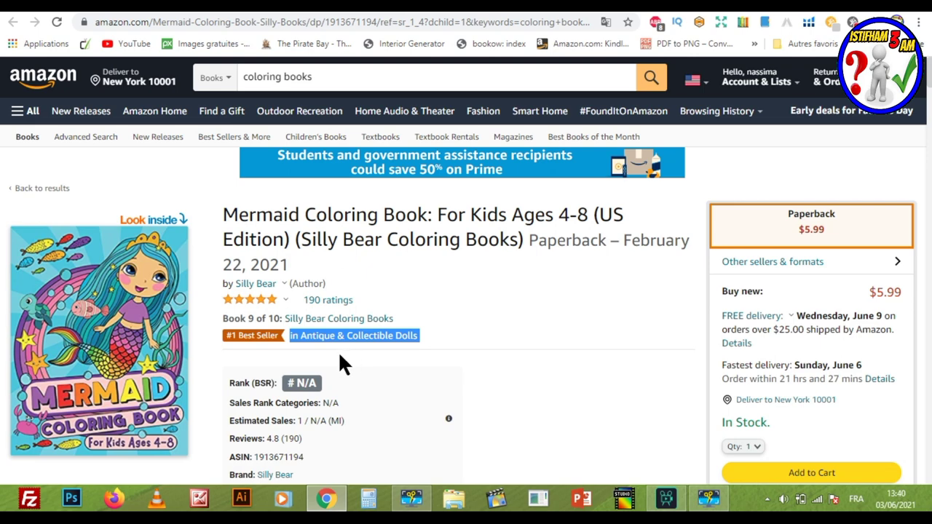
- Open the Antique & Collectible Dolls best sellers list and select the category name in its heading
{"action": "left_click", "coordinate": [368, 337]}
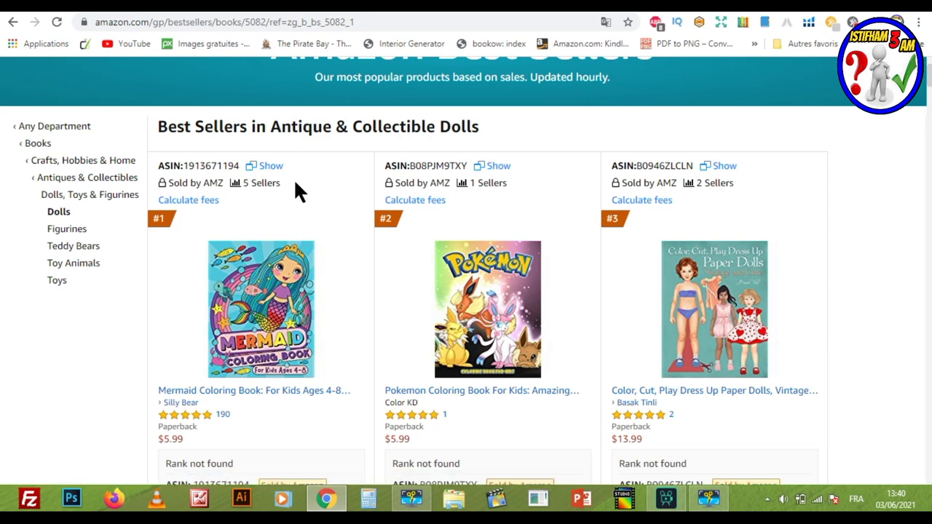
{"action": "scroll", "coordinate": [295, 201], "scroll_direction": "up", "scroll_amount": 1}
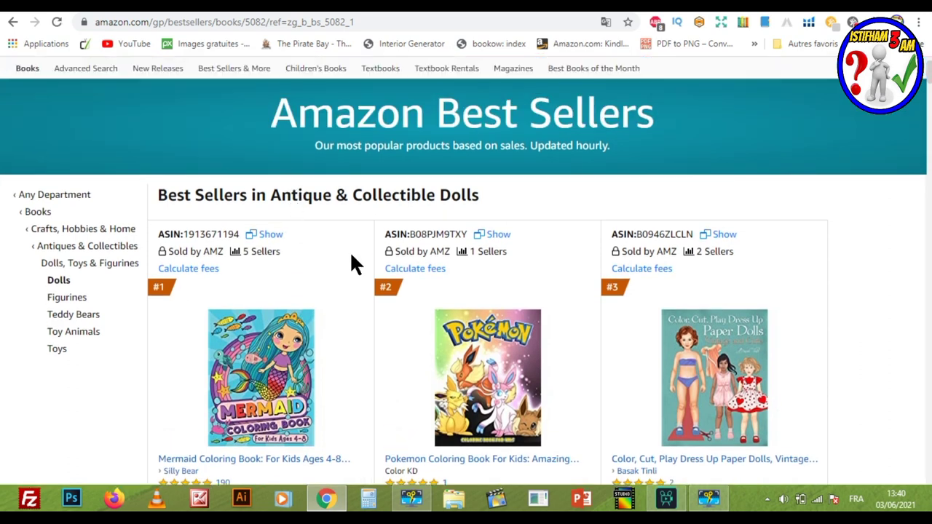
{"action": "left_click_drag", "start_coordinate": [251, 195], "coordinate": [486, 211]}
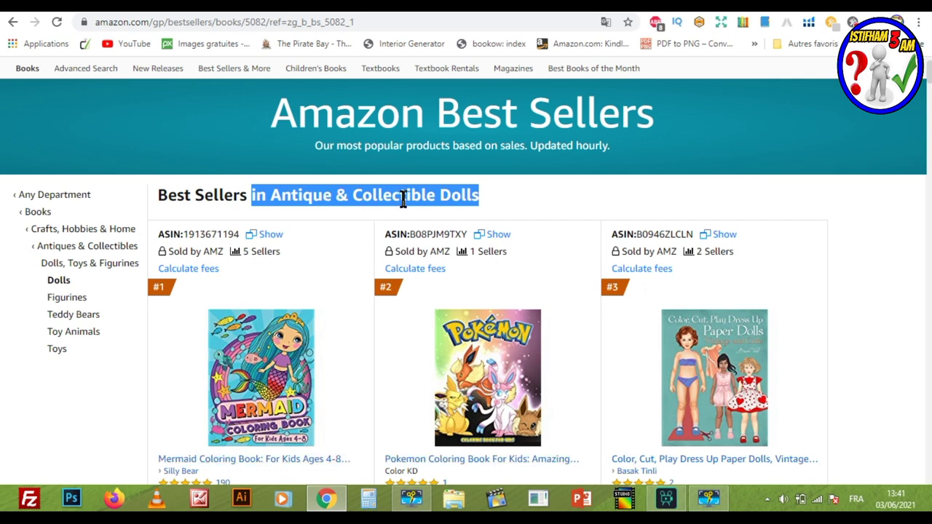
{"action": "left_click", "coordinate": [412, 9]}
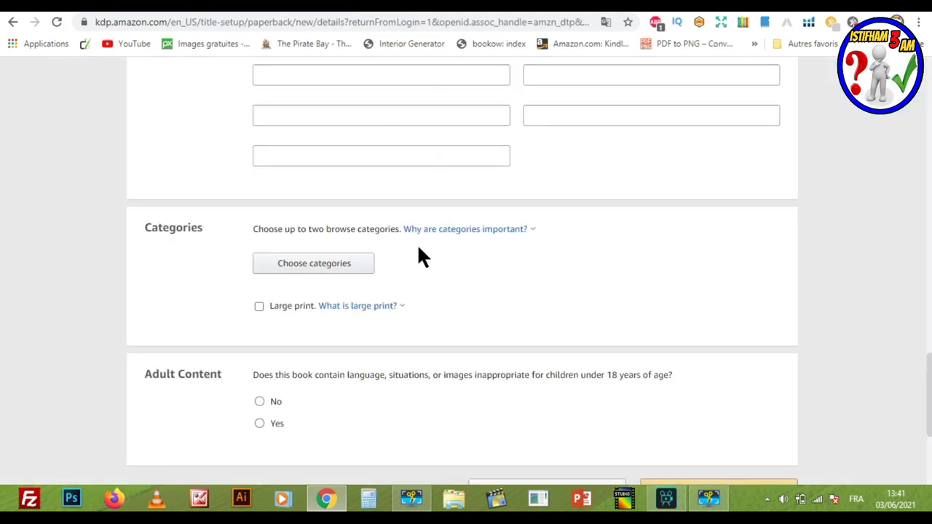
- Open the paperback's category picker and expand Nonfiction > Antiques & Collectibles
{"action": "left_click", "coordinate": [281, 270]}
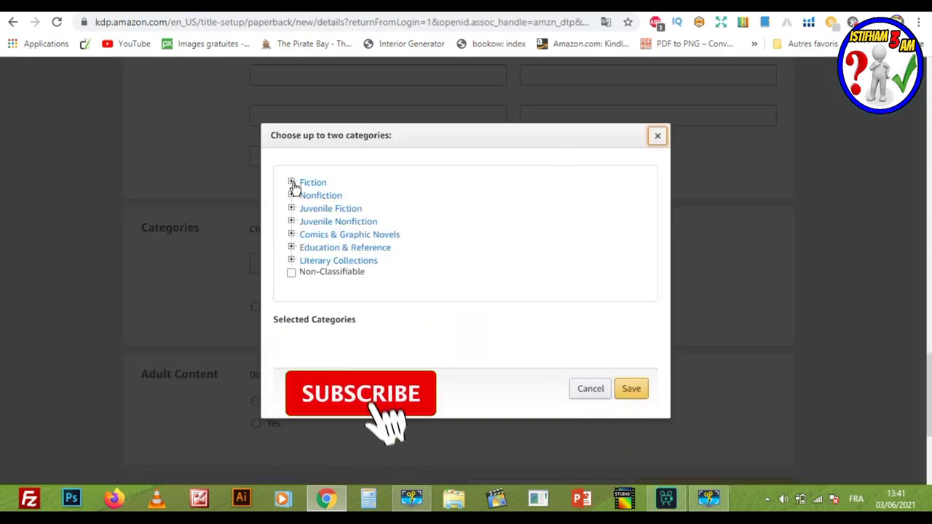
{"action": "left_click", "coordinate": [292, 183]}
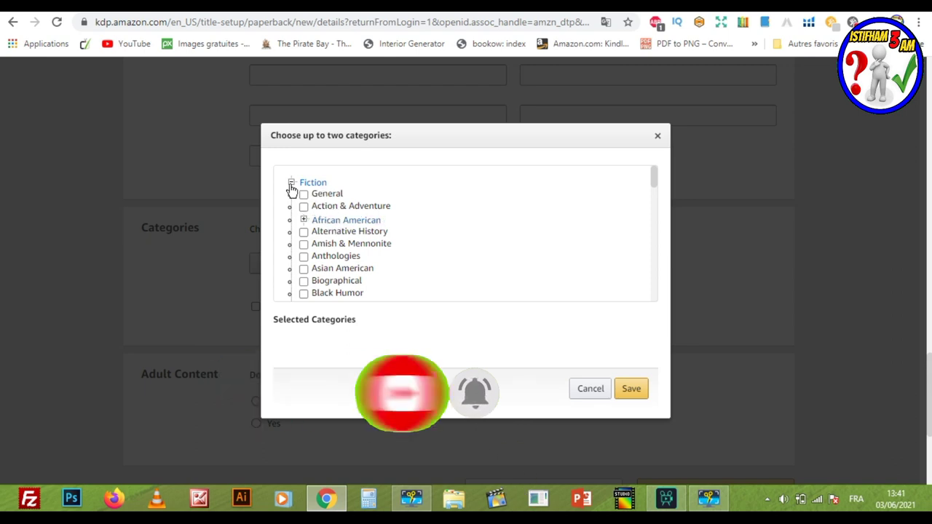
{"action": "left_click", "coordinate": [292, 183]}
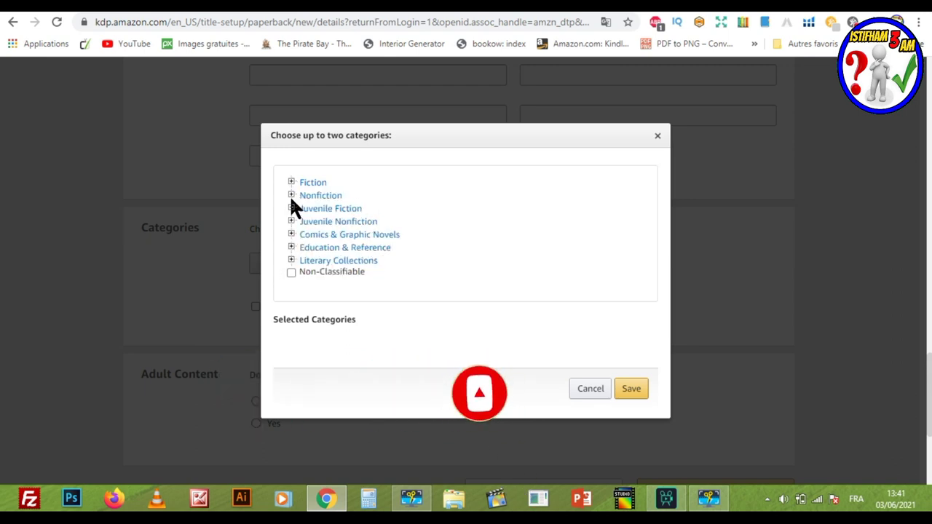
{"action": "left_click", "coordinate": [292, 196]}
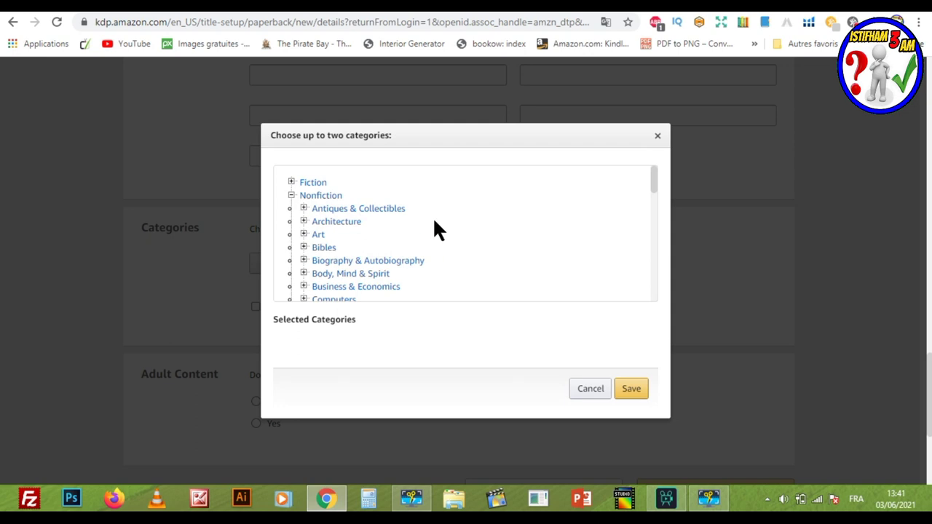
{"action": "left_click", "coordinate": [304, 209]}
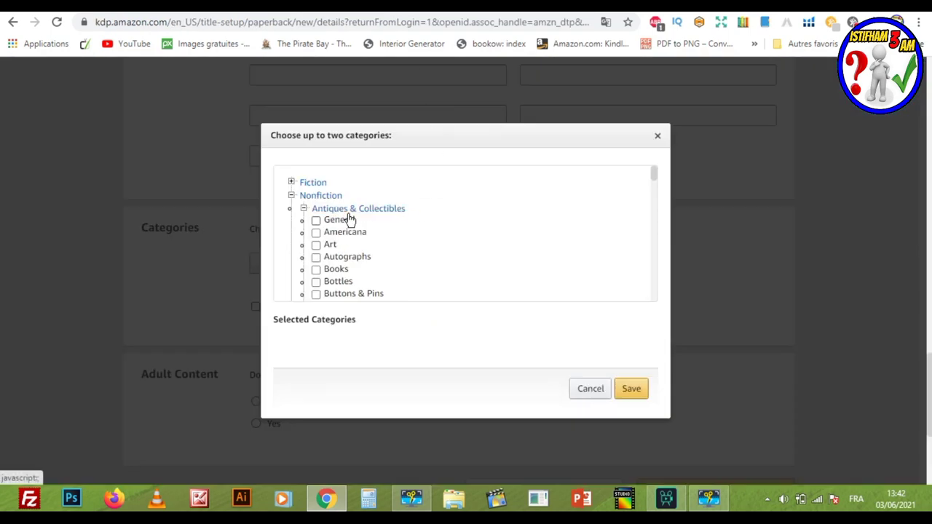
- Tick Books under Antiques & Collectibles and save the category
{"action": "scroll", "coordinate": [320, 277], "scroll_direction": "down", "scroll_amount": 1}
{"action": "scroll", "coordinate": [327, 266], "scroll_direction": "down", "scroll_amount": 1}
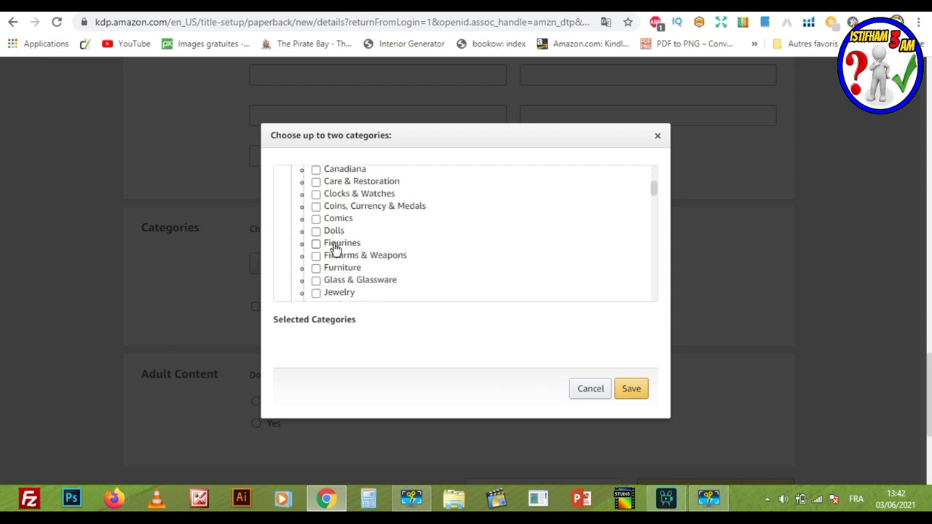
{"action": "scroll", "coordinate": [332, 248], "scroll_direction": "up", "scroll_amount": 1}
{"action": "left_click", "coordinate": [316, 201]}
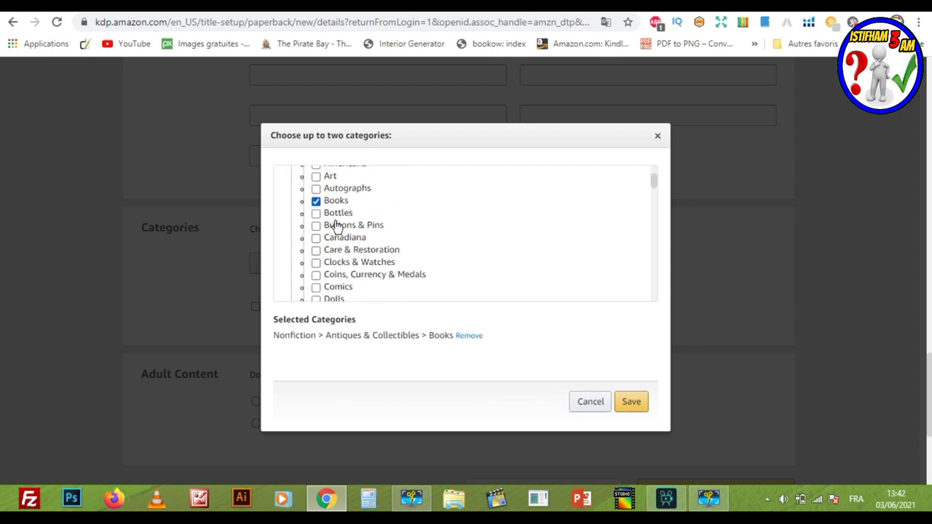
{"action": "scroll", "coordinate": [397, 255], "scroll_direction": "down", "scroll_amount": 2}
{"action": "scroll", "coordinate": [393, 251], "scroll_direction": "down", "scroll_amount": 1}
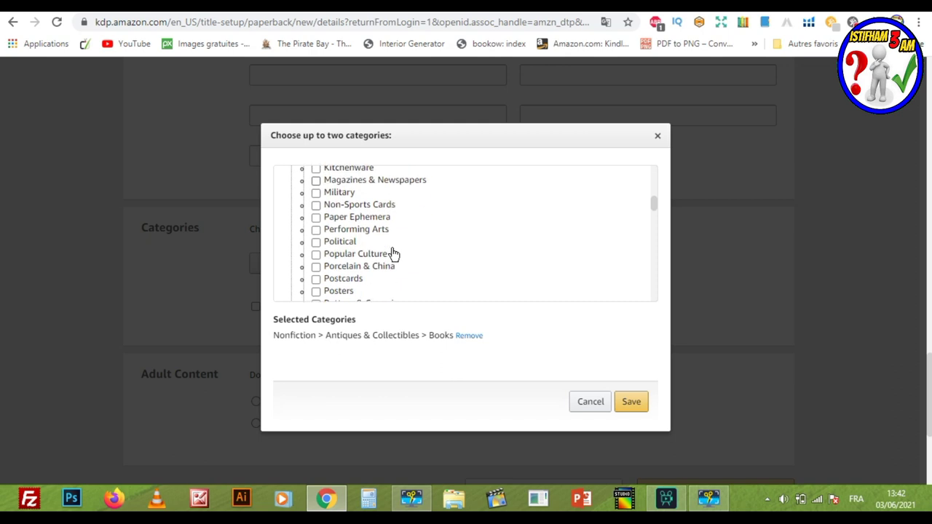
{"action": "scroll", "coordinate": [391, 247], "scroll_direction": "down", "scroll_amount": 1}
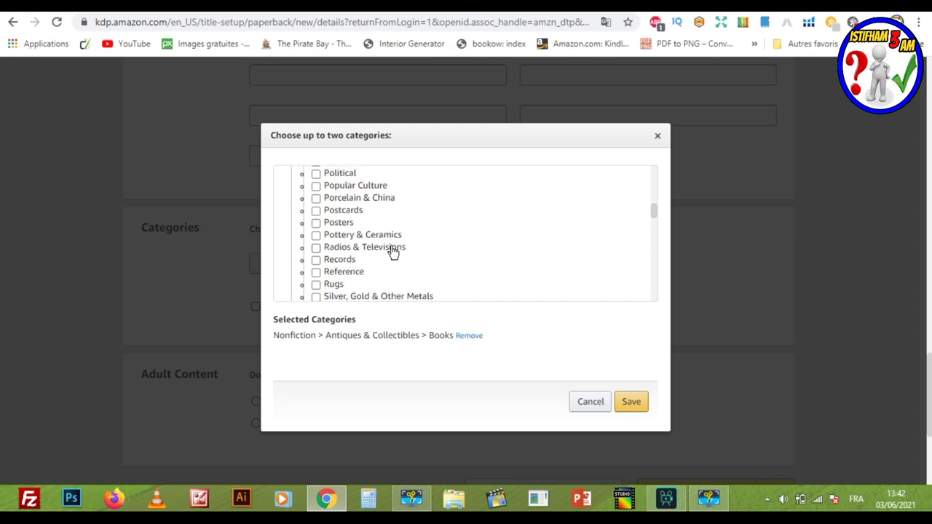
{"action": "scroll", "coordinate": [391, 246], "scroll_direction": "down", "scroll_amount": 1}
{"action": "scroll", "coordinate": [393, 252], "scroll_direction": "down", "scroll_amount": 2}
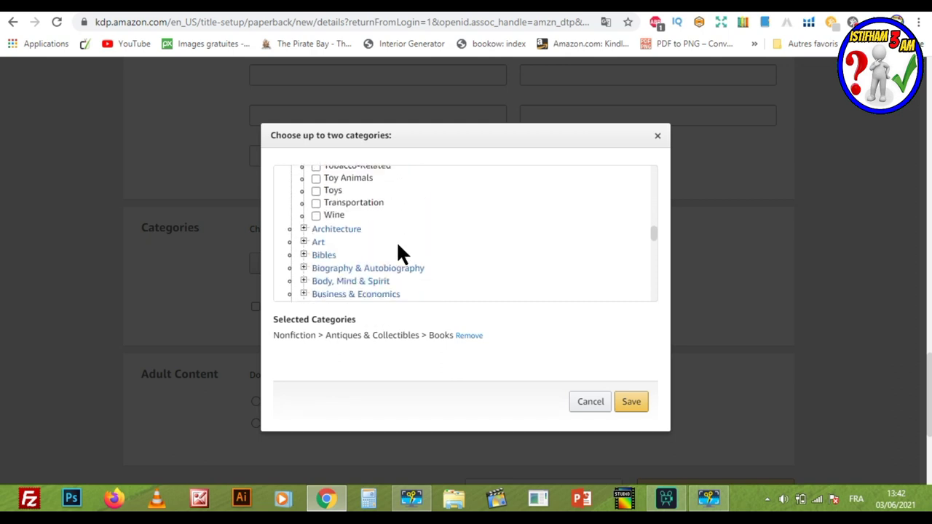
{"action": "left_click", "coordinate": [628, 403]}
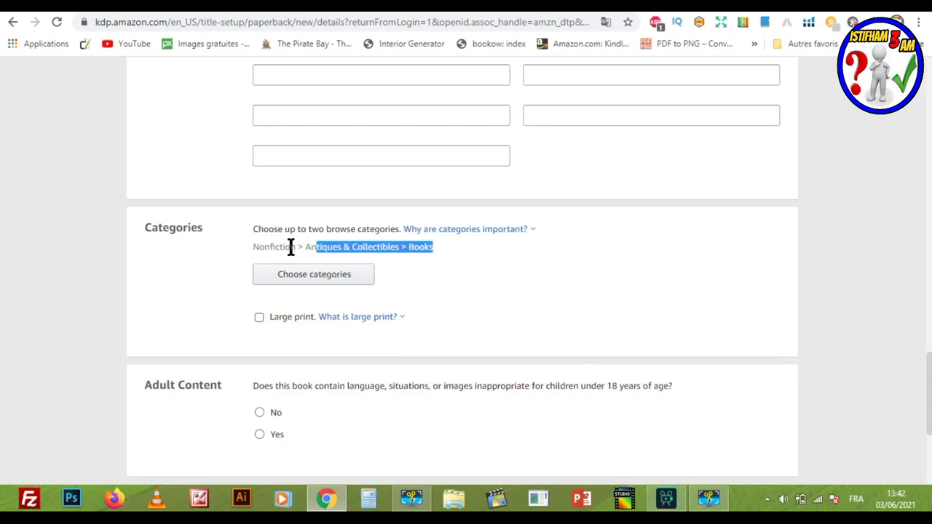
- Open the Worlds of Wonder coloring book and highlight its Teen & Young Adult Games & Activities category
{"action": "left_click_drag", "start_coordinate": [434, 248], "coordinate": [254, 248]}
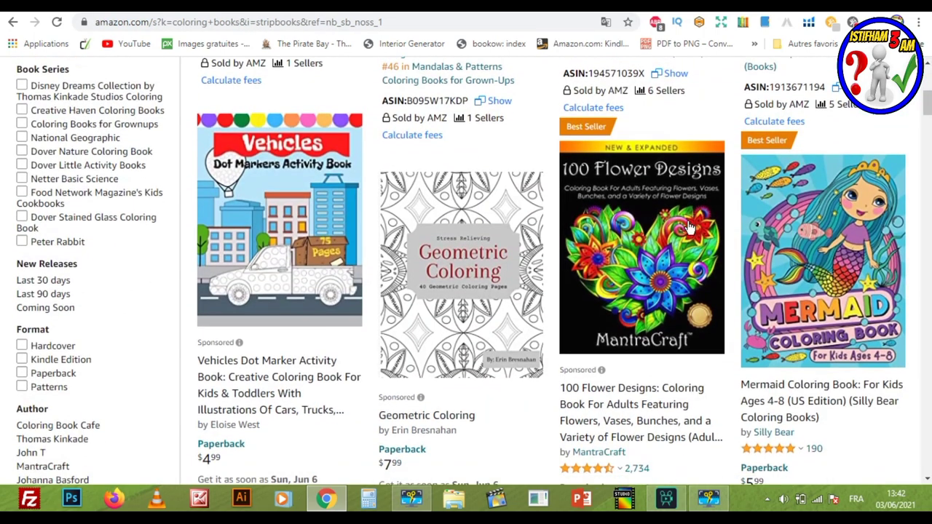
{"action": "scroll", "coordinate": [697, 232], "scroll_direction": "down", "scroll_amount": 2}
{"action": "scroll", "coordinate": [697, 231], "scroll_direction": "down", "scroll_amount": 4}
{"action": "scroll", "coordinate": [697, 232], "scroll_direction": "down", "scroll_amount": 4}
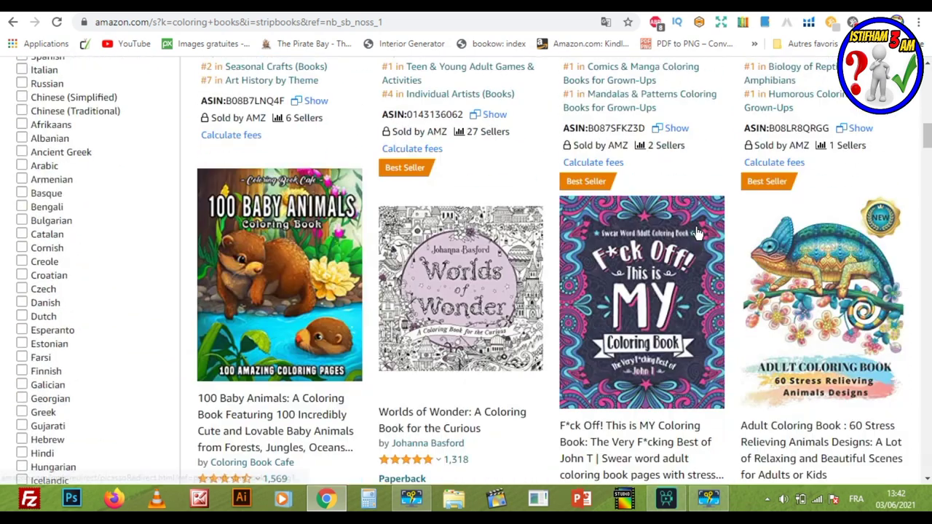
{"action": "left_click", "coordinate": [494, 277]}
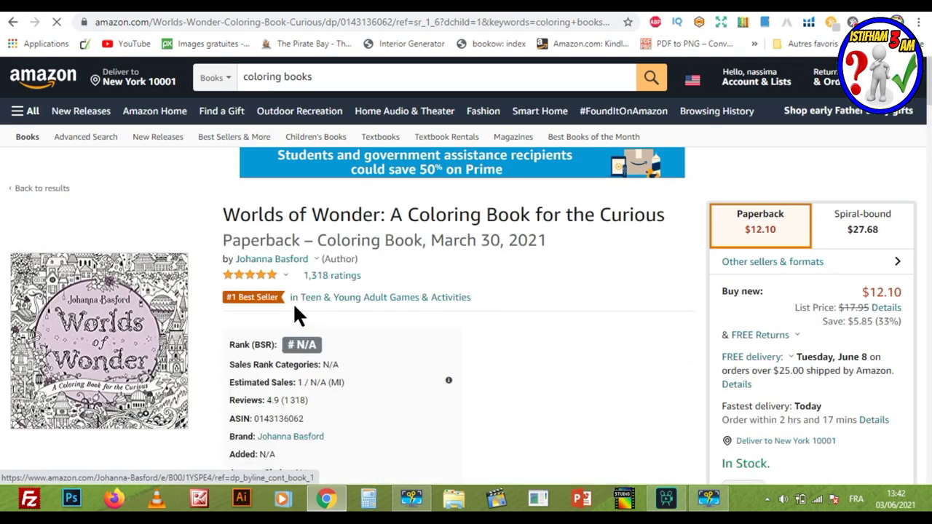
{"action": "left_click_drag", "start_coordinate": [472, 298], "coordinate": [290, 298]}
{"action": "key", "text": "ctrl+c"}
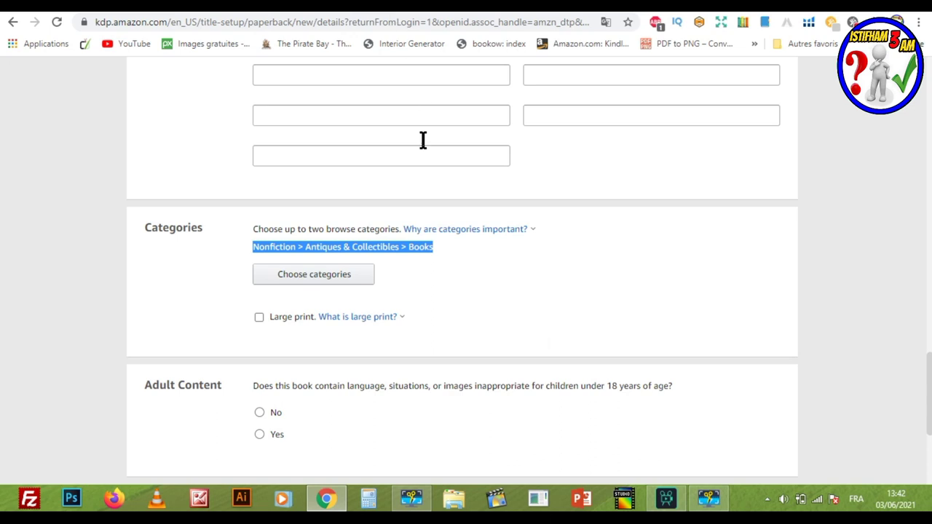
- Add Non-Classifiable as the paperback's second category and save both categories
{"action": "left_click", "coordinate": [308, 279]}
{"action": "scroll", "coordinate": [328, 269], "scroll_direction": "down", "scroll_amount": 1}
{"action": "scroll", "coordinate": [332, 251], "scroll_direction": "up", "scroll_amount": 5}
{"action": "scroll", "coordinate": [335, 255], "scroll_direction": "up", "scroll_amount": 3}
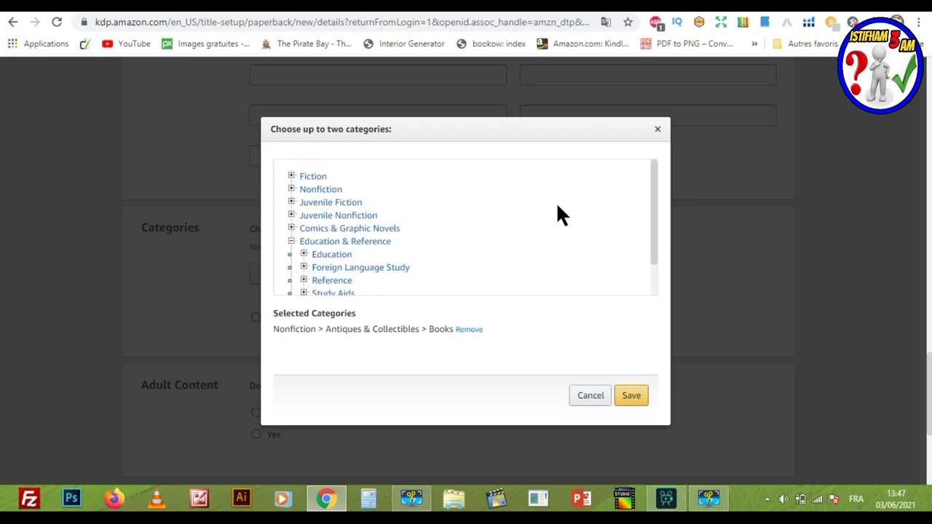
{"action": "scroll", "coordinate": [558, 207], "scroll_direction": "down", "scroll_amount": 2}
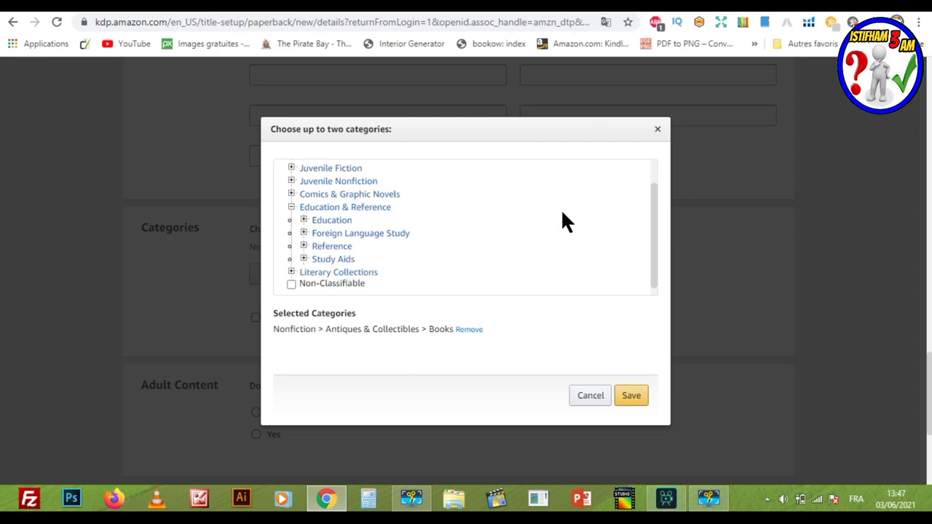
{"action": "scroll", "coordinate": [345, 252], "scroll_direction": "down", "scroll_amount": 1}
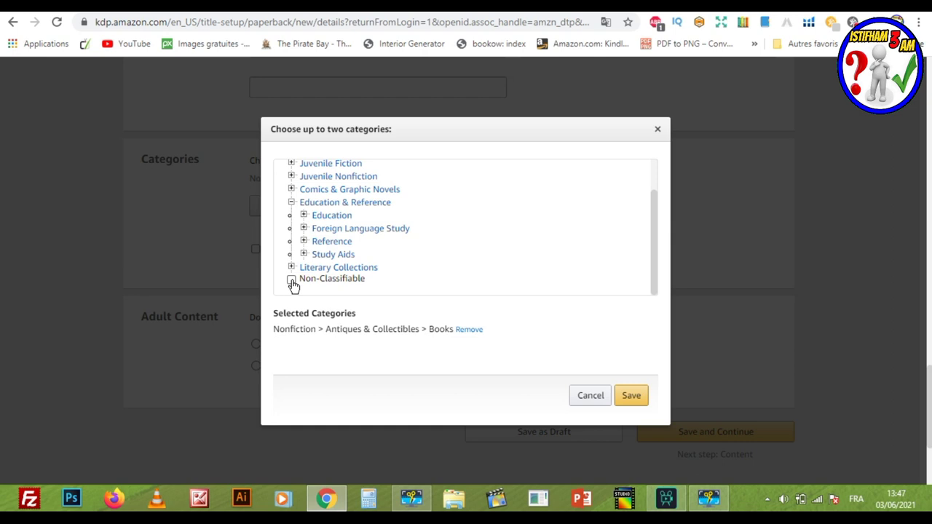
{"action": "left_click", "coordinate": [291, 280]}
{"action": "left_click", "coordinate": [631, 397]}
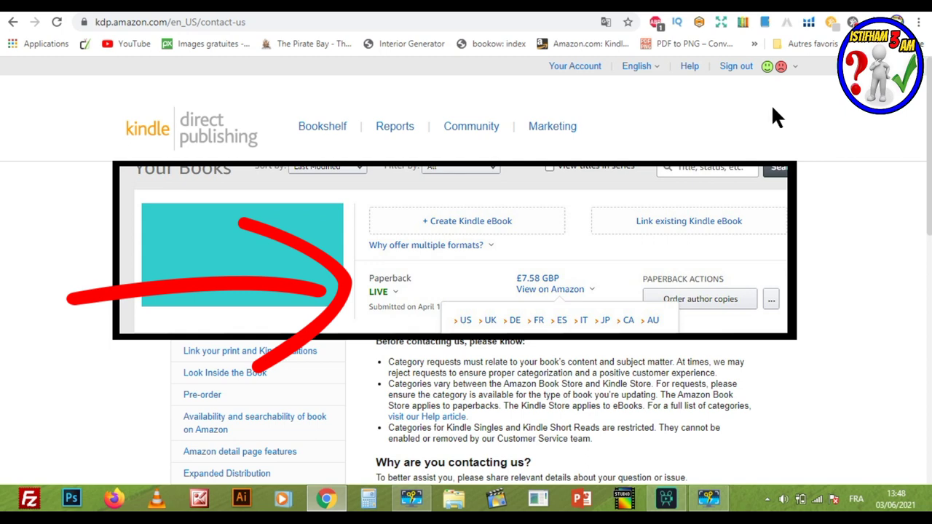
- Navigate from the KDP Help Center to the Contact Us page
{"action": "left_click", "coordinate": [686, 69]}
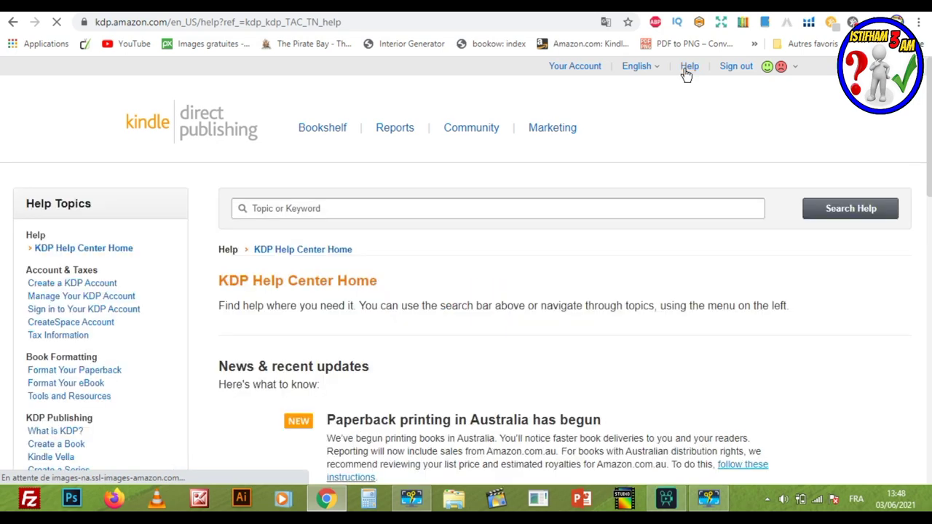
{"action": "scroll", "coordinate": [147, 221], "scroll_direction": "down", "scroll_amount": 3}
{"action": "scroll", "coordinate": [156, 240], "scroll_direction": "down", "scroll_amount": 3}
{"action": "scroll", "coordinate": [160, 299], "scroll_direction": "down", "scroll_amount": 4}
{"action": "scroll", "coordinate": [109, 327], "scroll_direction": "down", "scroll_amount": 1}
{"action": "left_click", "coordinate": [63, 309]}
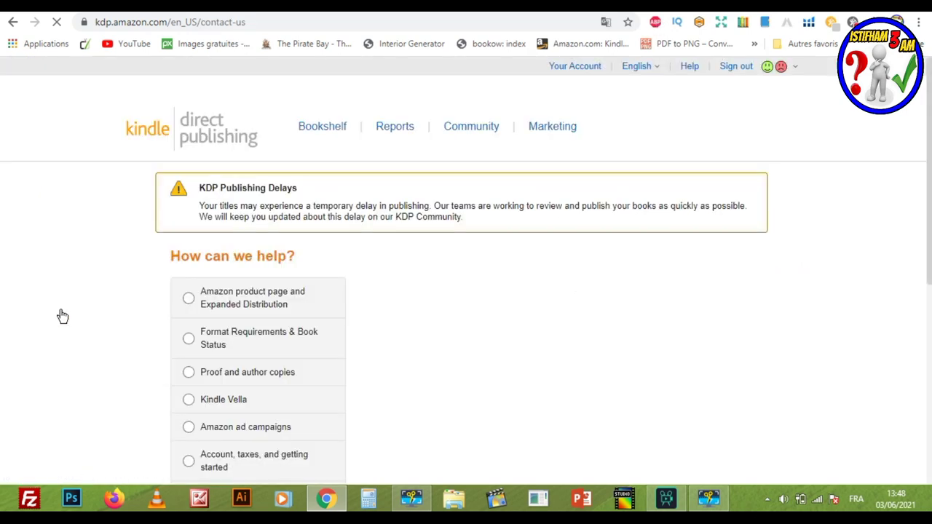
- Choose 'Amazon product page and Expanded Distribution', then 'Update Amazon Categories'
{"action": "scroll", "coordinate": [265, 274], "scroll_direction": "down", "scroll_amount": 1}
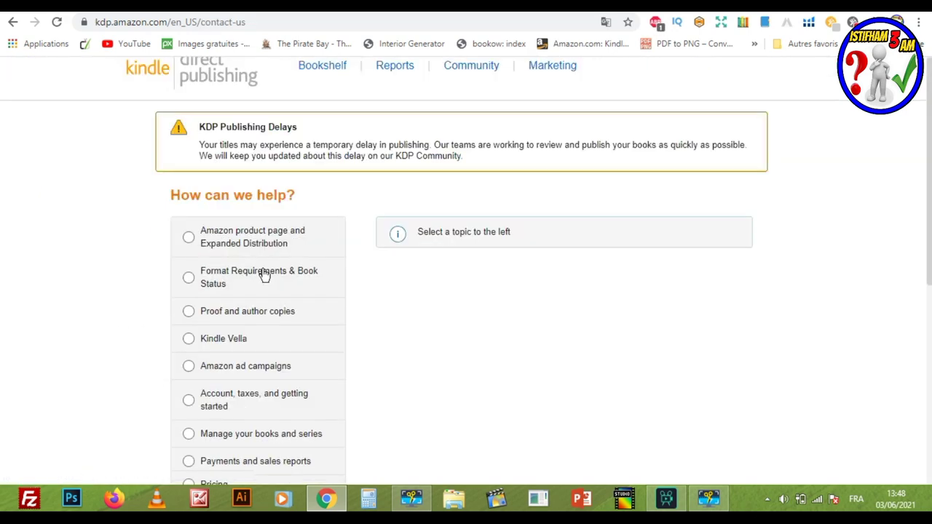
{"action": "left_click", "coordinate": [188, 231]}
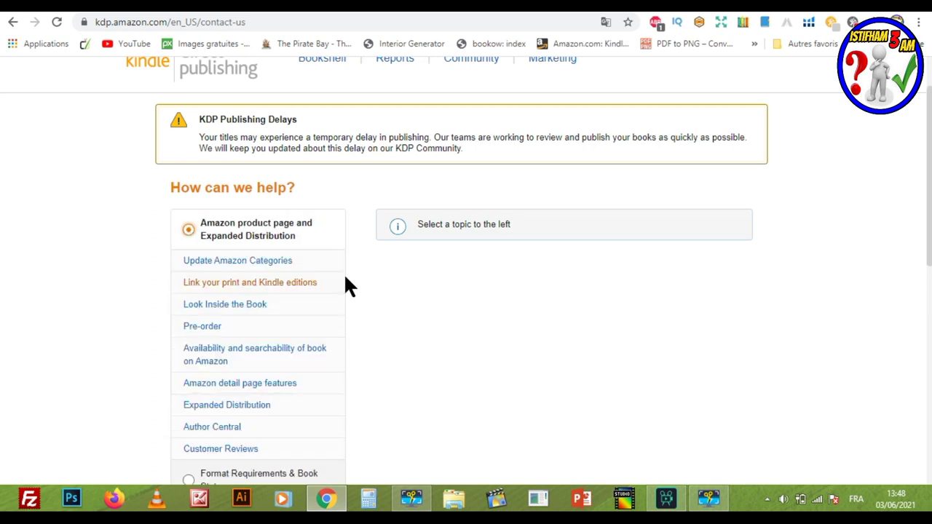
{"action": "left_click", "coordinate": [282, 264]}
{"action": "scroll", "coordinate": [480, 292], "scroll_direction": "down", "scroll_amount": 3}
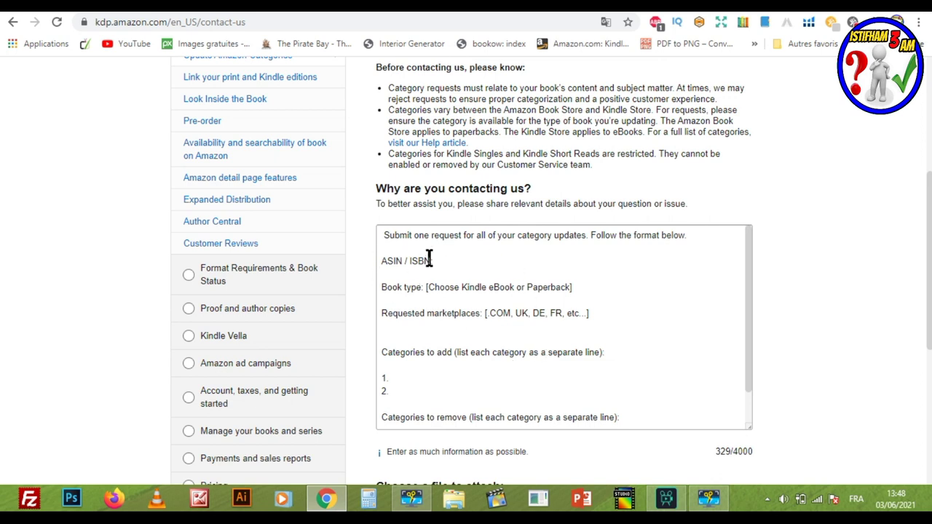
- Place the cursor after the ASIN / ISBN line and copy 'in Teen & Young Adult Games & Activities'
{"action": "left_click_drag", "start_coordinate": [435, 260], "coordinate": [381, 264]}
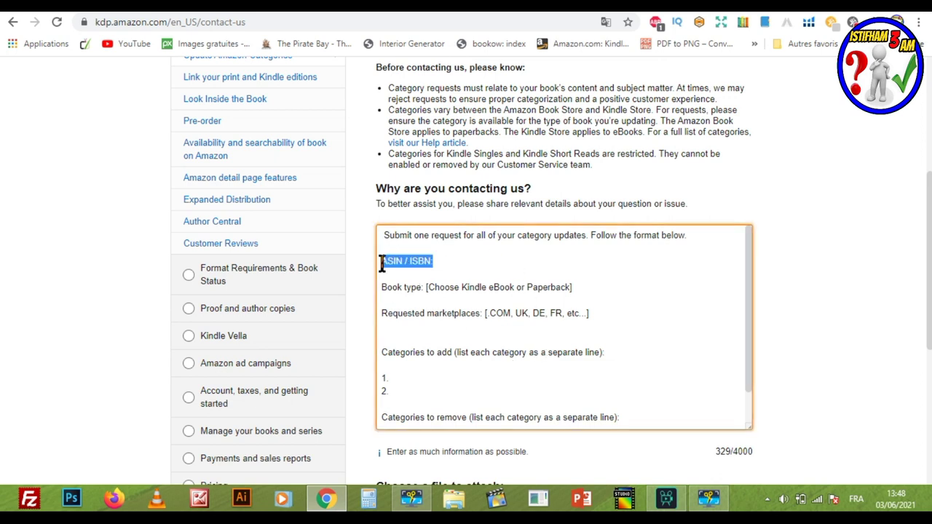
{"action": "left_click", "coordinate": [439, 266]}
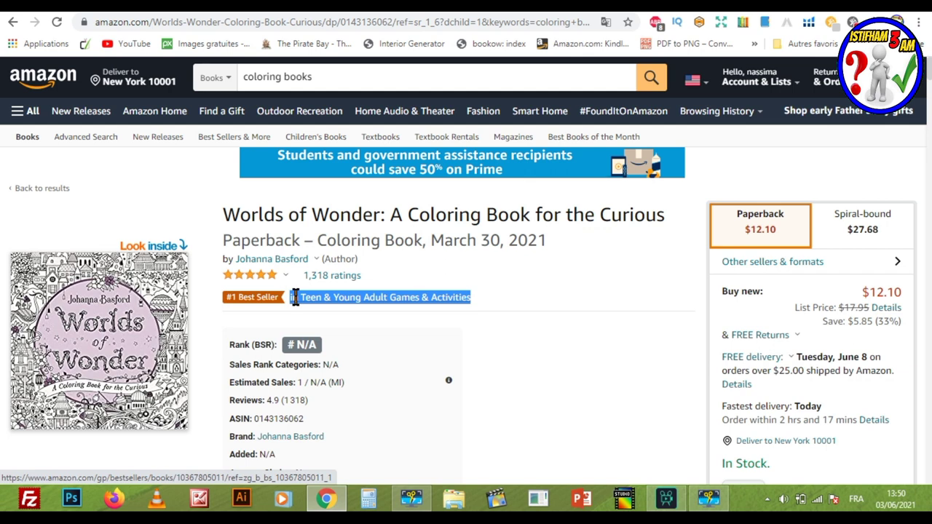
{"action": "right_click", "coordinate": [298, 299]}
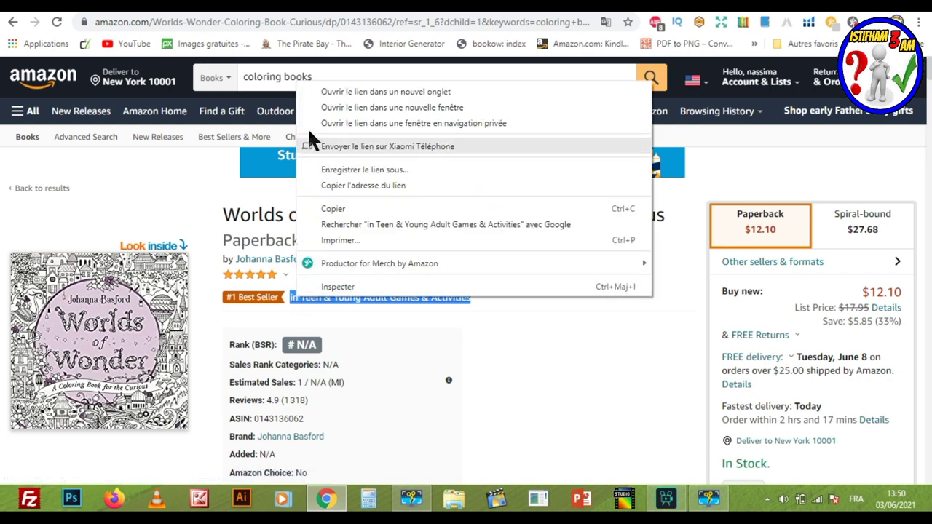
{"action": "left_click", "coordinate": [336, 209]}
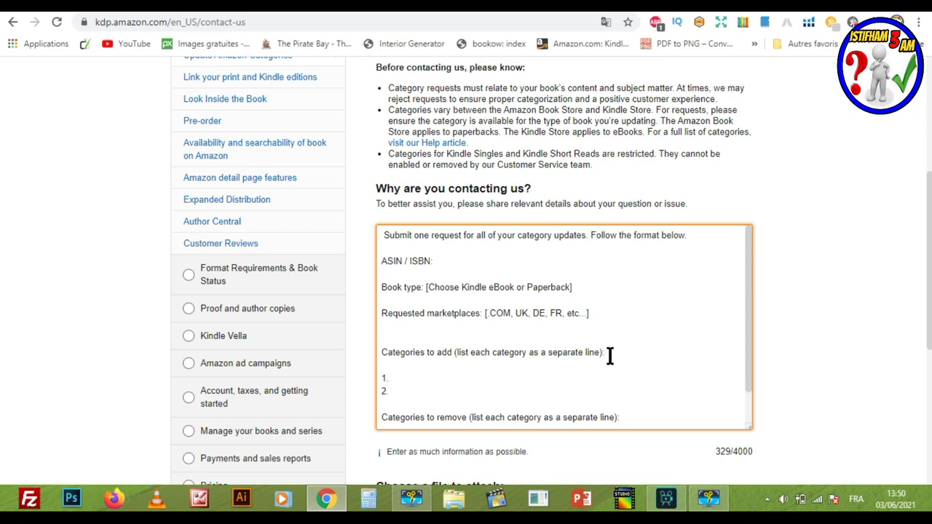
- Paste 'in Teen & Young Adult Games & Activities' as category 1 under Categories to add
{"action": "left_click", "coordinate": [412, 380]}
{"action": "key", "text": "ctrl+v"}
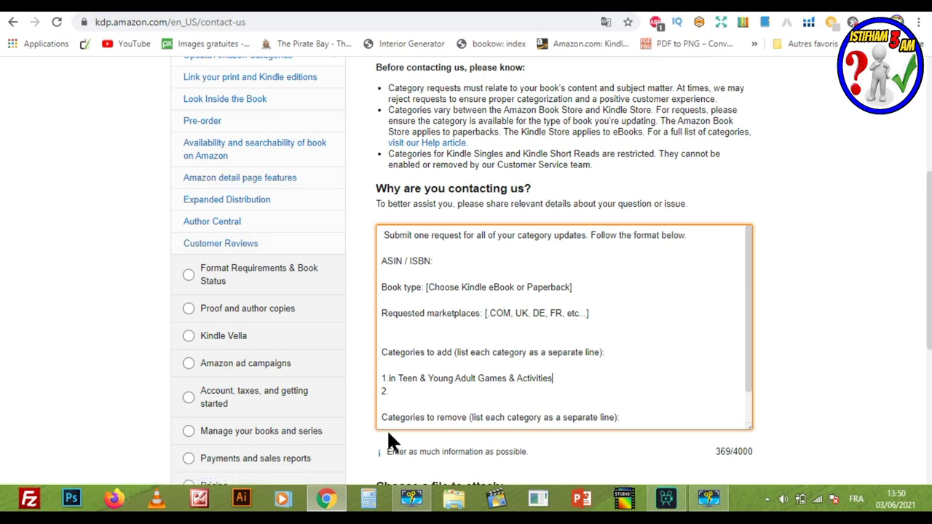
{"action": "left_click", "coordinate": [404, 390]}
{"action": "key", "text": "Down"}
{"action": "key", "text": "Down"}
{"action": "key", "text": "shift+Down"}
- Place the cursor after '1.' in the Categories to remove list
{"action": "left_click", "coordinate": [489, 397]}
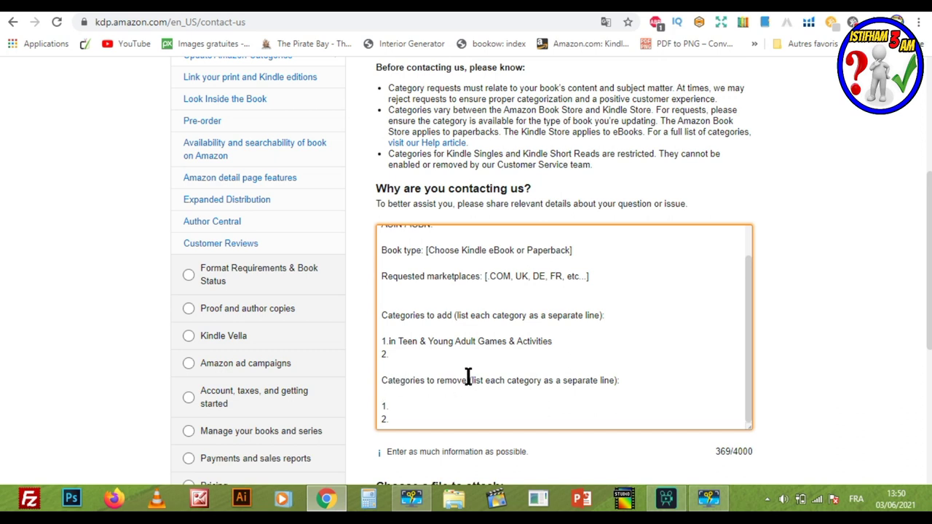
{"action": "left_click", "coordinate": [396, 408]}
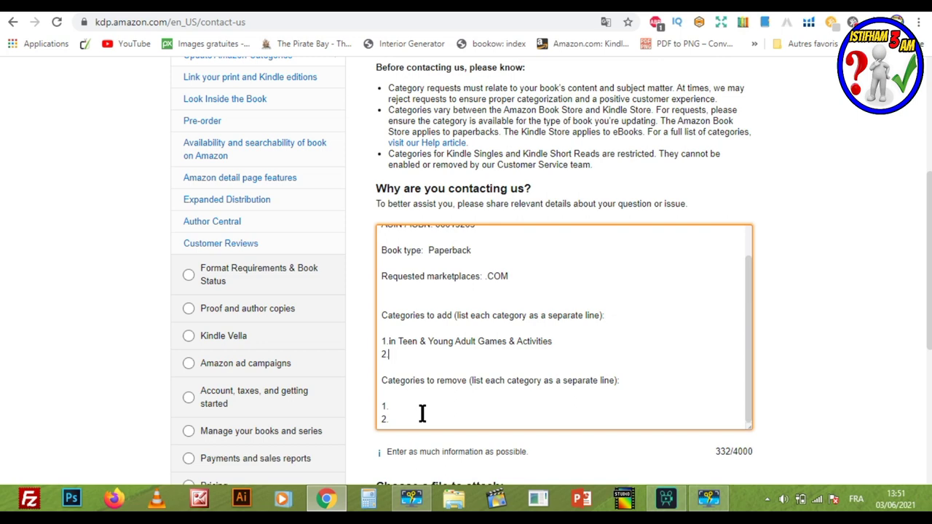
{"action": "scroll", "coordinate": [845, 344], "scroll_direction": "down", "scroll_amount": 3}
{"action": "scroll", "coordinate": [847, 349], "scroll_direction": "down", "scroll_amount": 1}
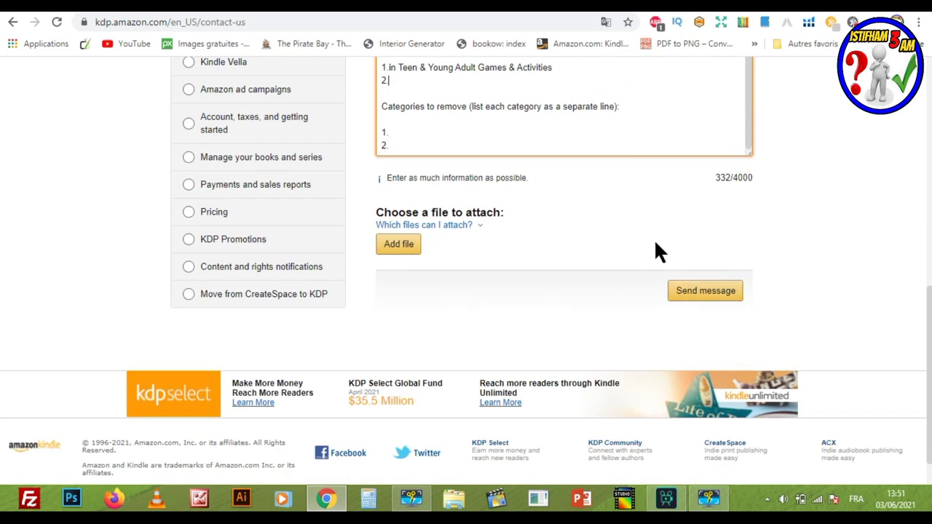
{"action": "scroll", "coordinate": [655, 244], "scroll_direction": "up", "scroll_amount": 3}
{"action": "scroll", "coordinate": [772, 206], "scroll_direction": "up", "scroll_amount": 2}
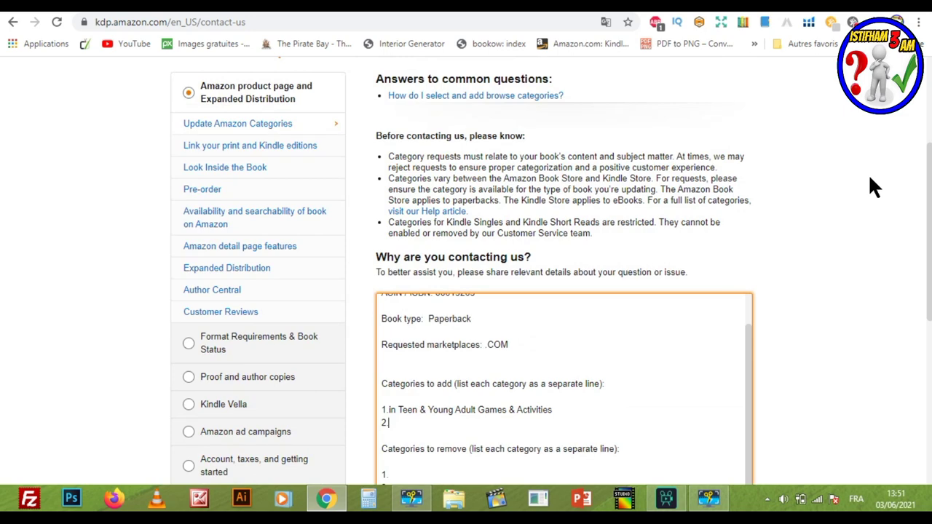
{"action": "scroll", "coordinate": [867, 177], "scroll_direction": "up", "scroll_amount": 1}
{"action": "scroll", "coordinate": [844, 226], "scroll_direction": "up", "scroll_amount": 2}
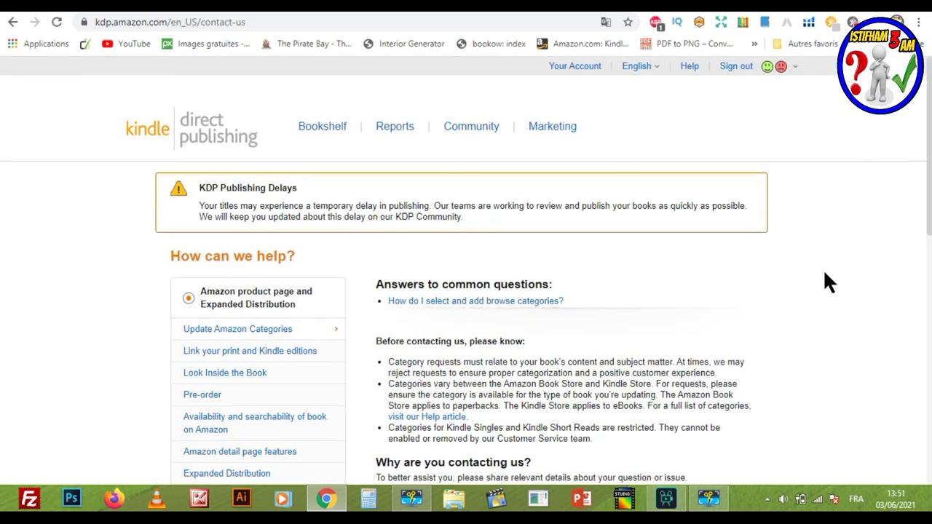